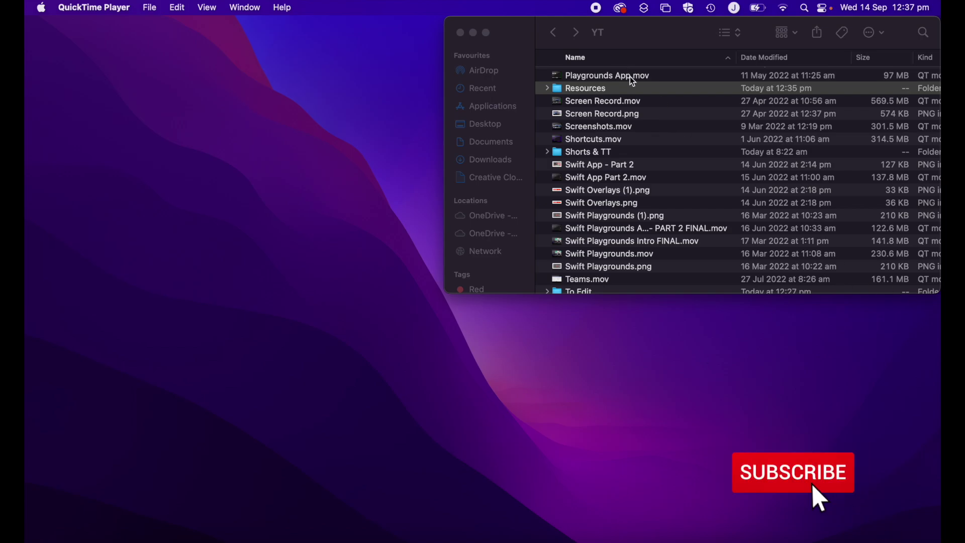
Compress the Resources folder into a 427.9 MB Resources.zip archive in YT
click(633, 95)
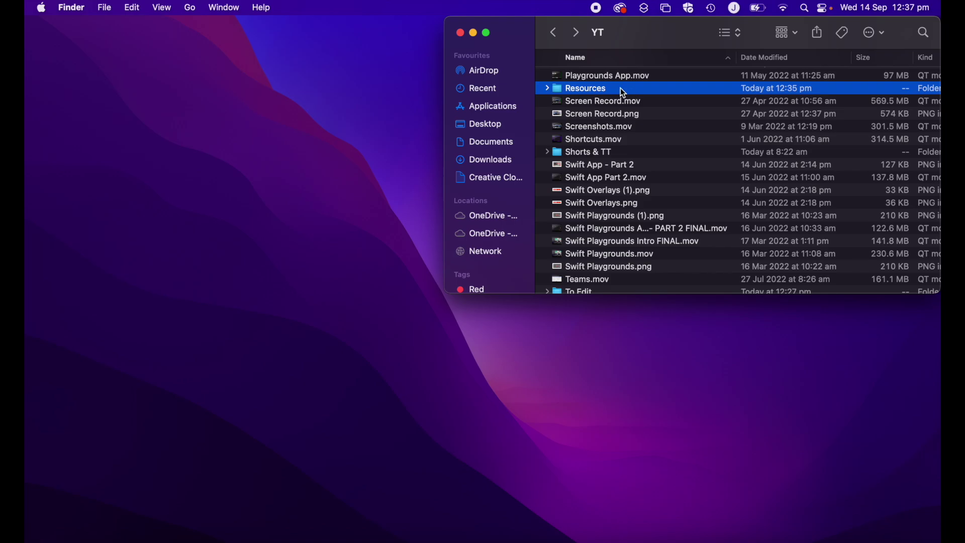
right_click(584, 86)
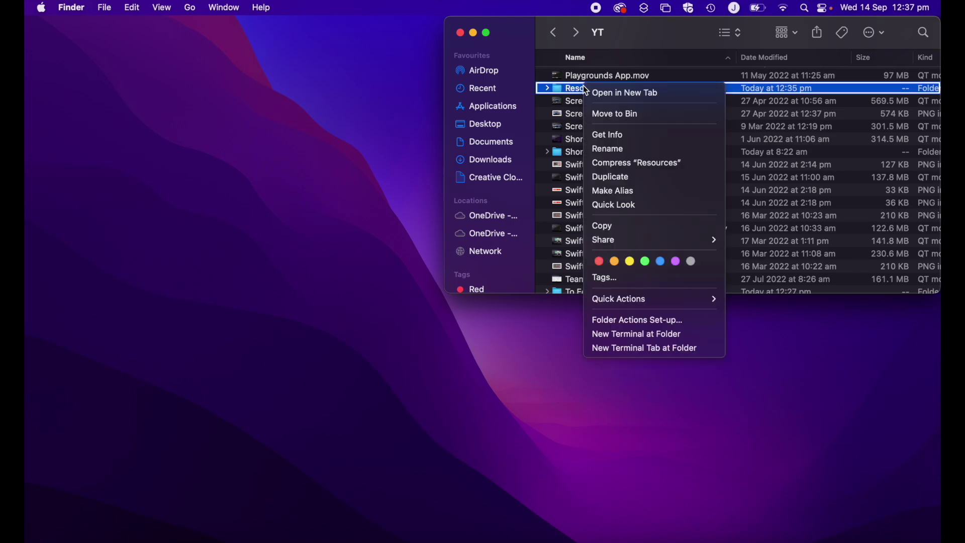
click(662, 169)
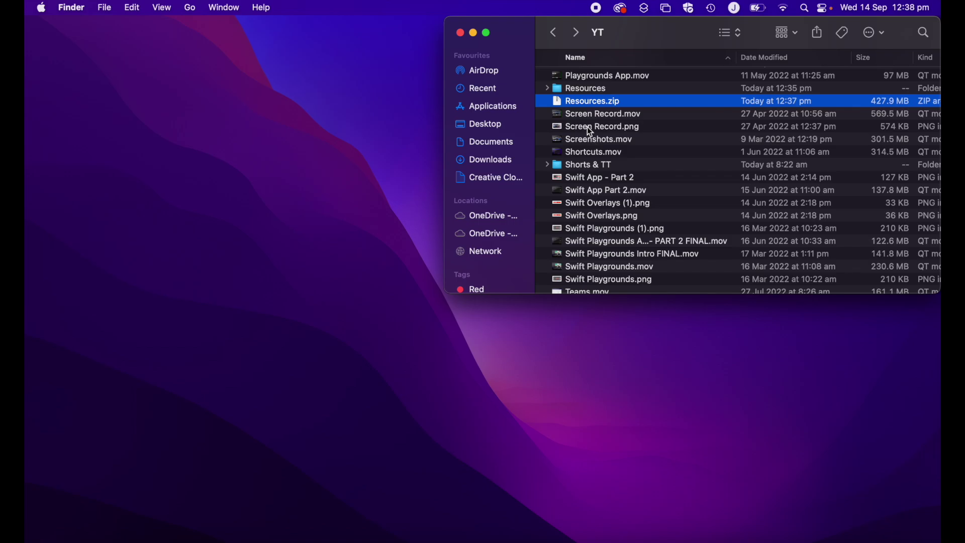
Open the Guardians of the Galaxy tutorial PDF from the Resources folder in Preview
double_click(583, 93)
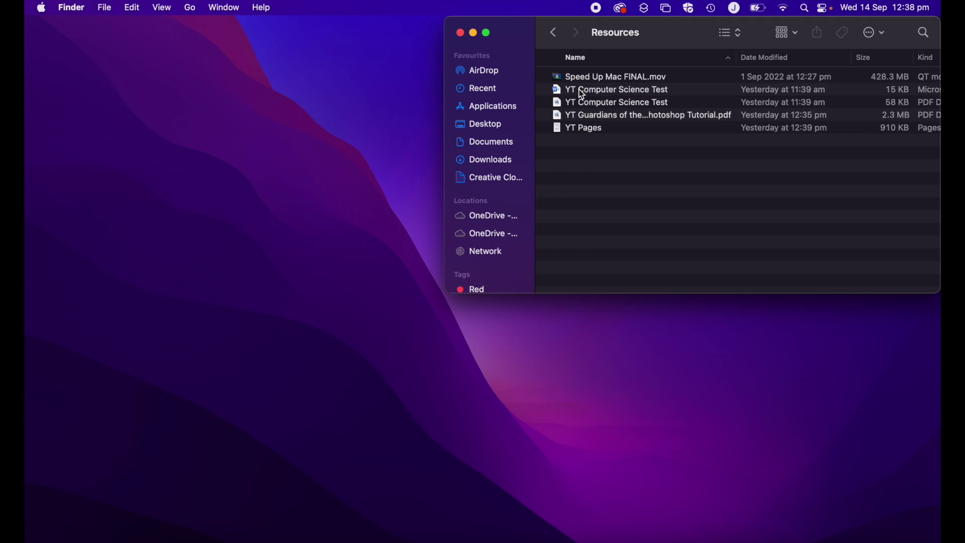
click(589, 115)
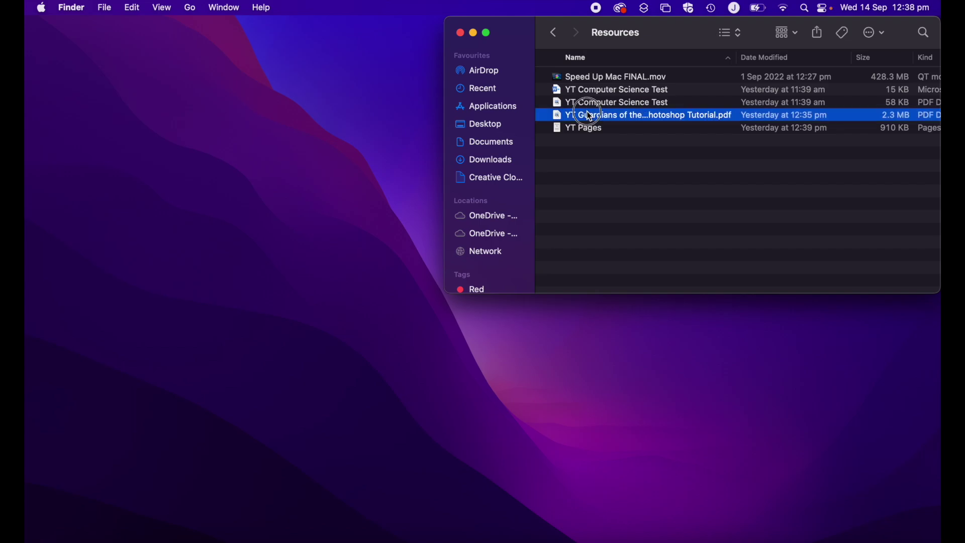
double_click(590, 115)
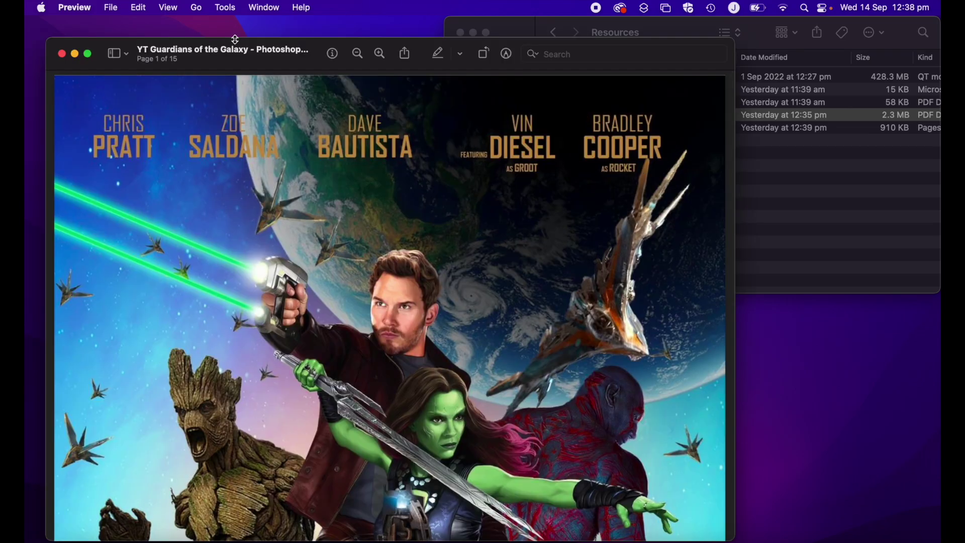
Export the Guardians PDF with the Reduce File Size Quartz filter
drag(246, 63, 235, 22)
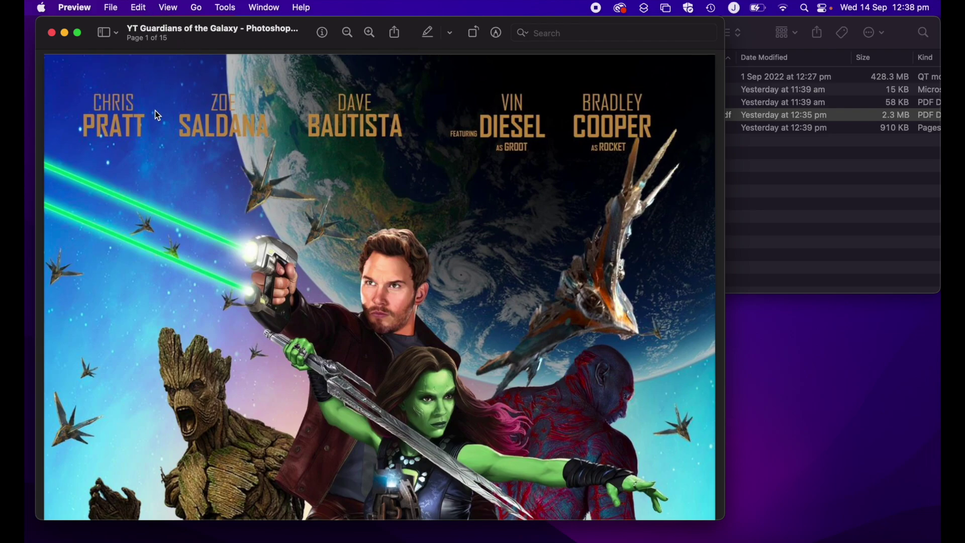
click(111, 8)
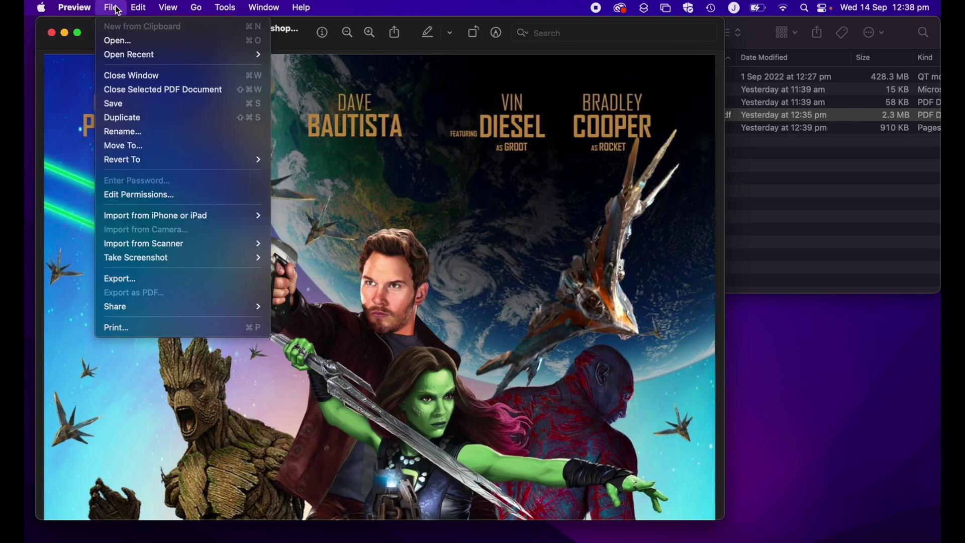
click(154, 281)
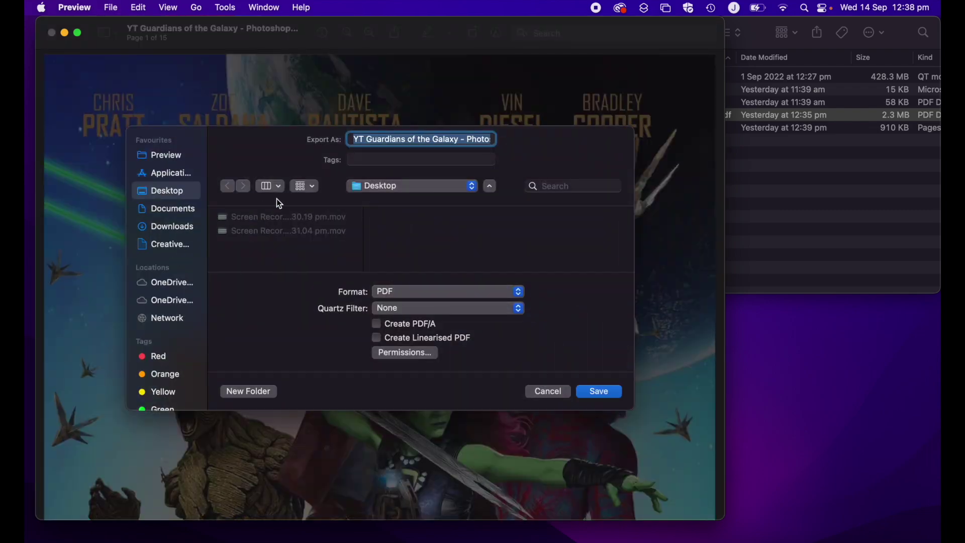
click(428, 308)
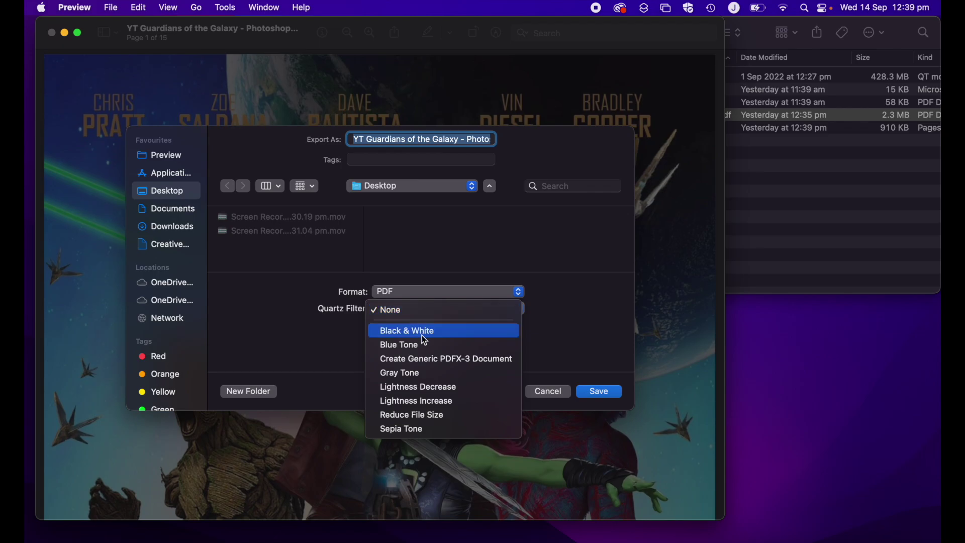
click(423, 416)
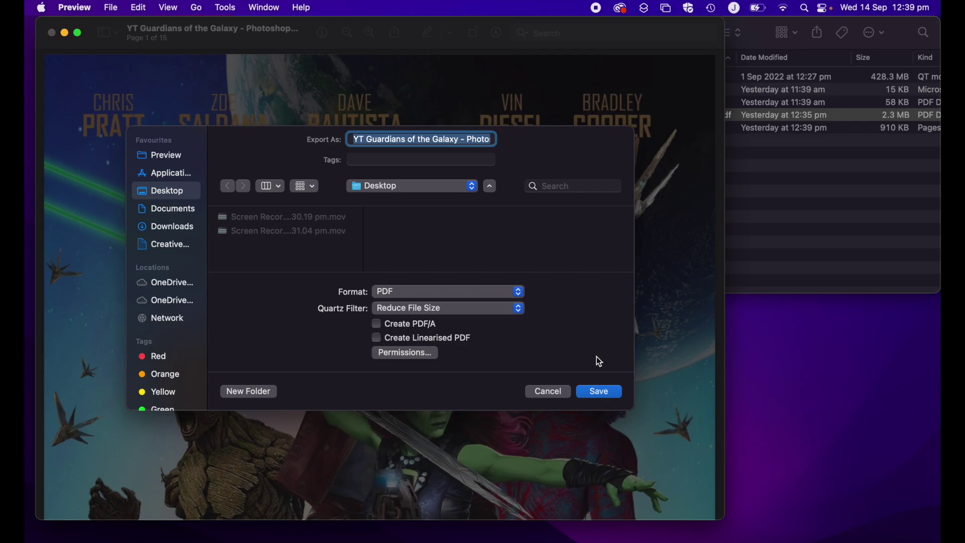
click(536, 390)
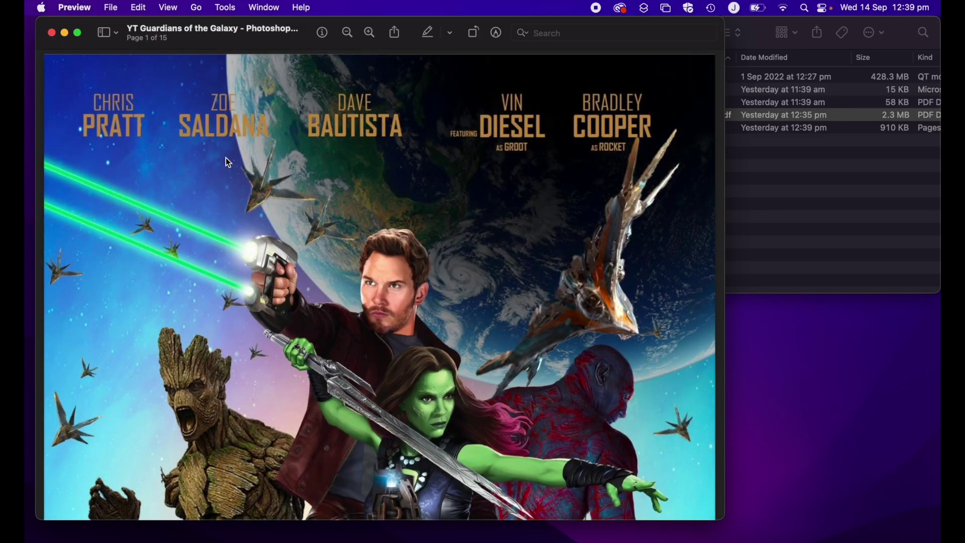
Close the Guardians PDF and open the YT Pages document in Pages
click(52, 32)
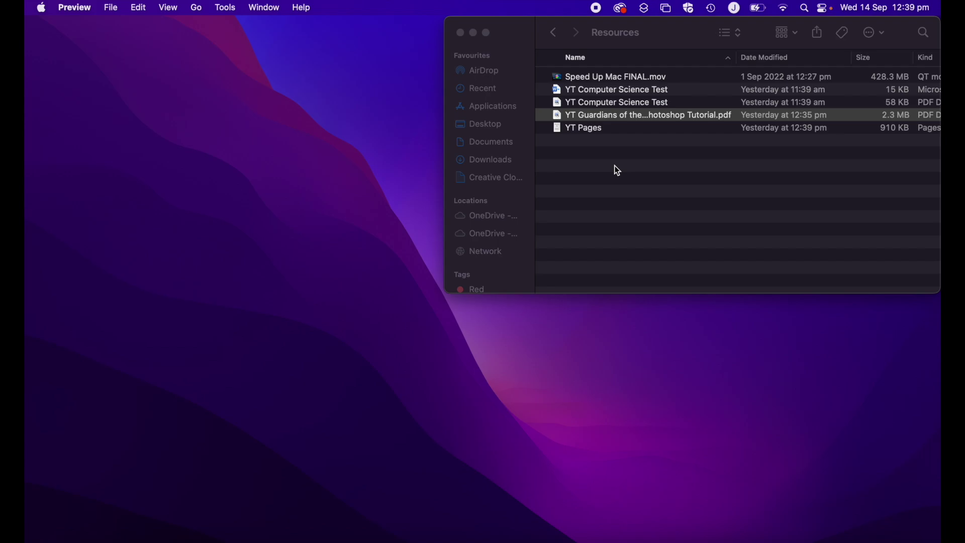
click(591, 131)
click(586, 132)
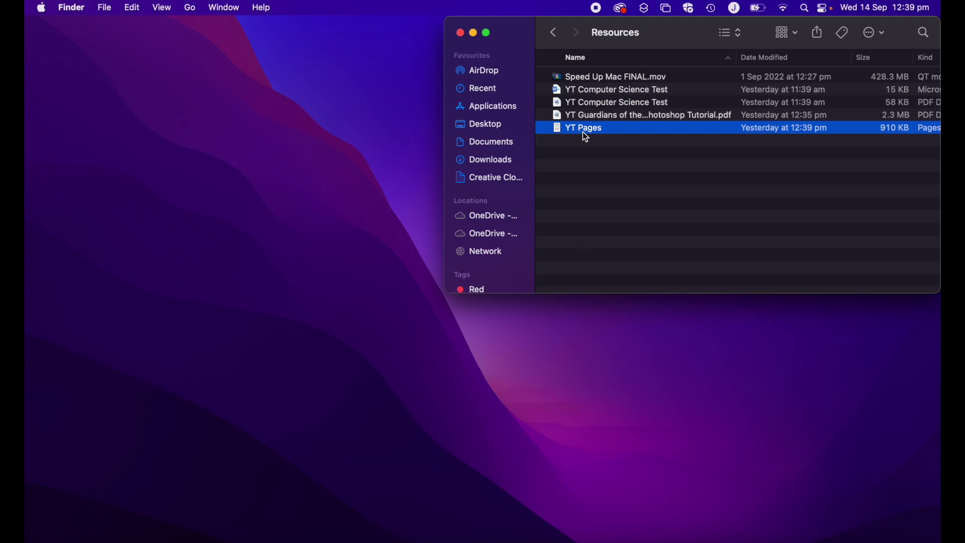
click(580, 89)
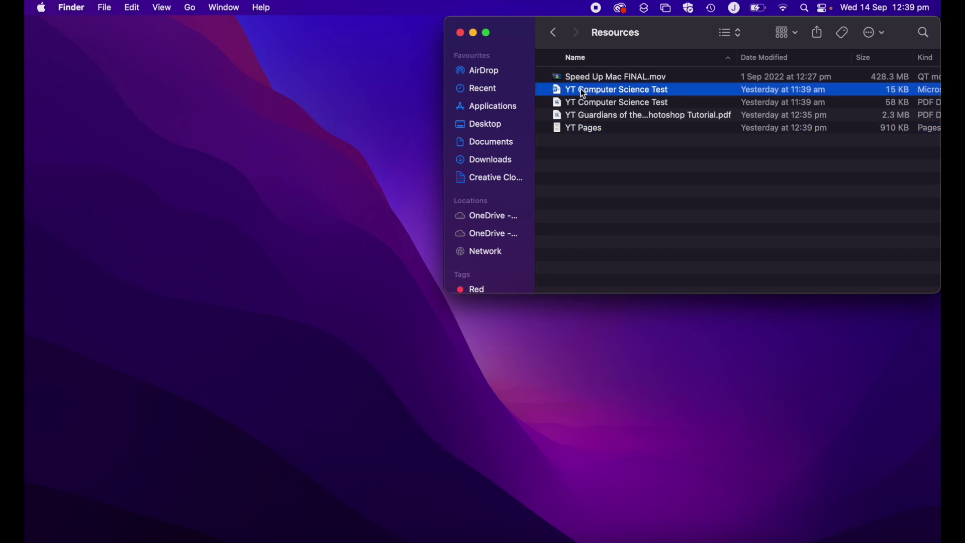
right_click(584, 94)
mouse_move(610, 110)
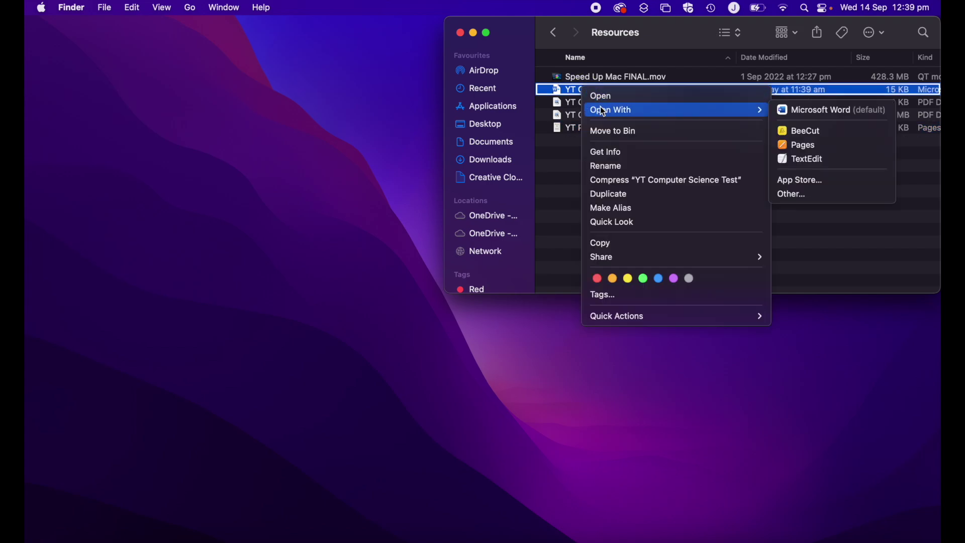
click(556, 173)
click(584, 129)
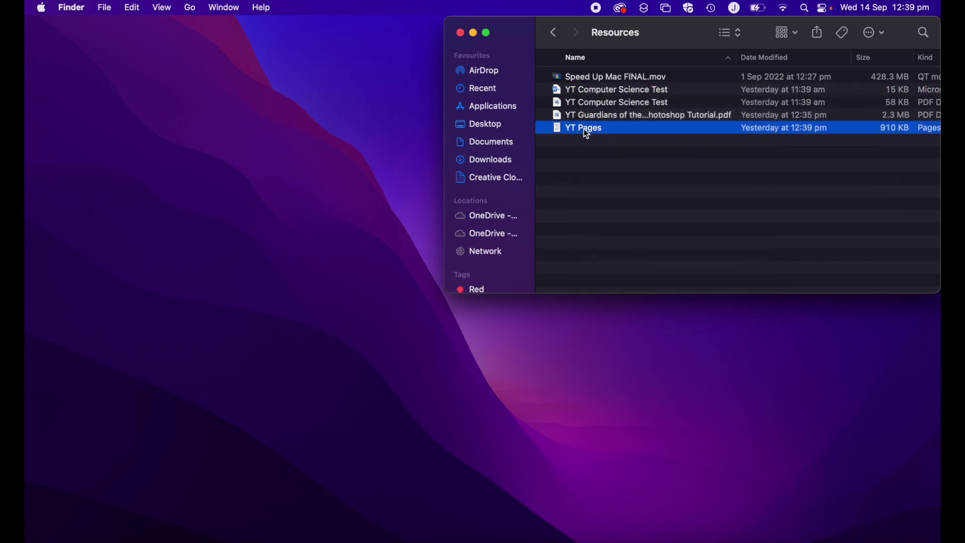
double_click(584, 129)
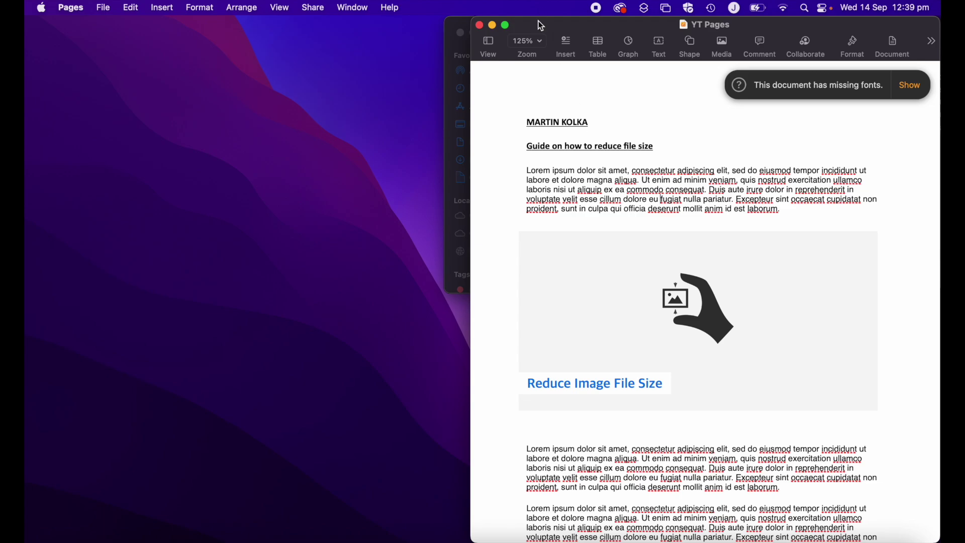
Save a reduced-size copy of YT Pages via Reduce File Size, then close it
click(106, 10)
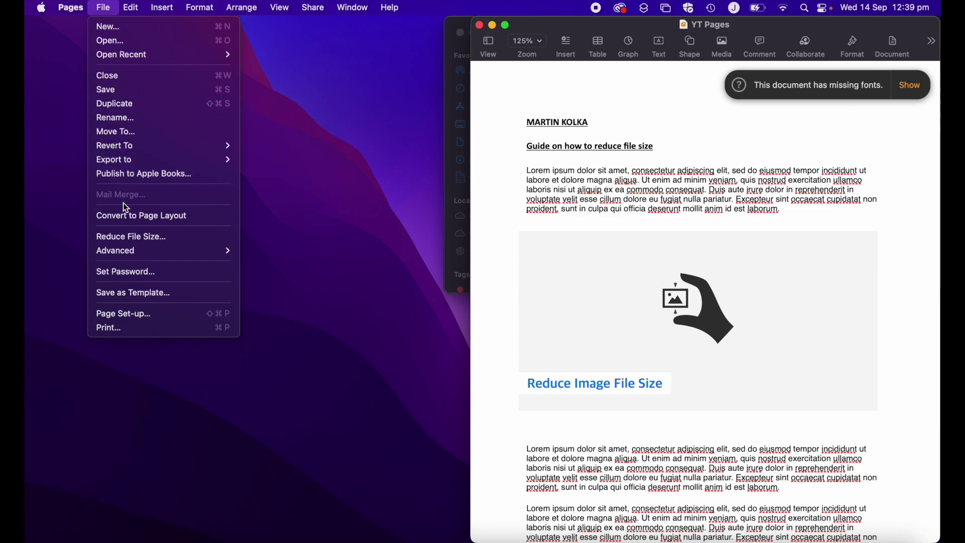
click(183, 238)
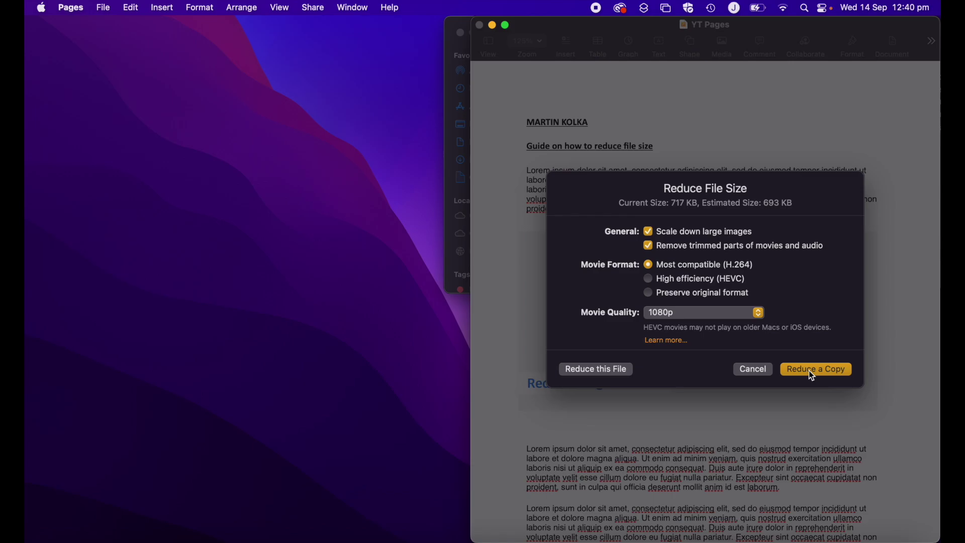
click(754, 370)
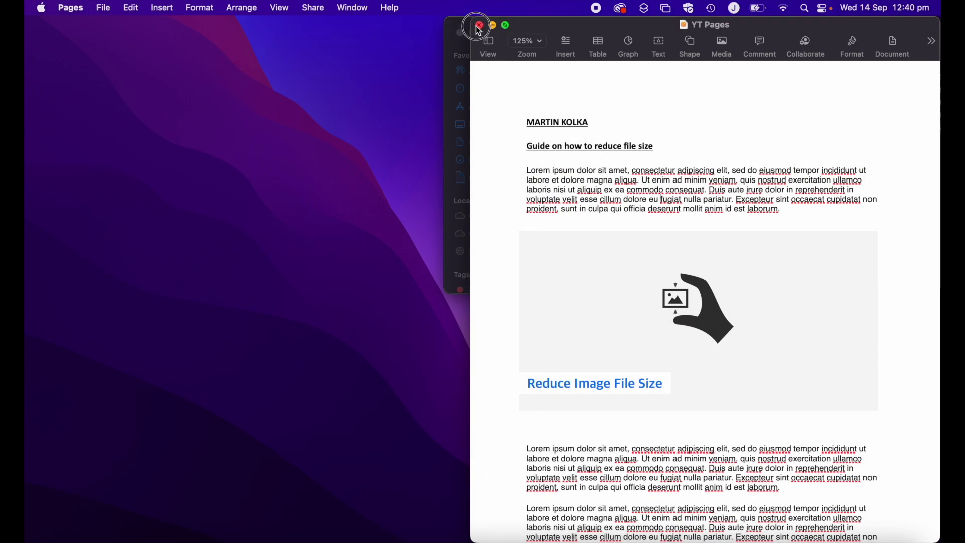
click(481, 25)
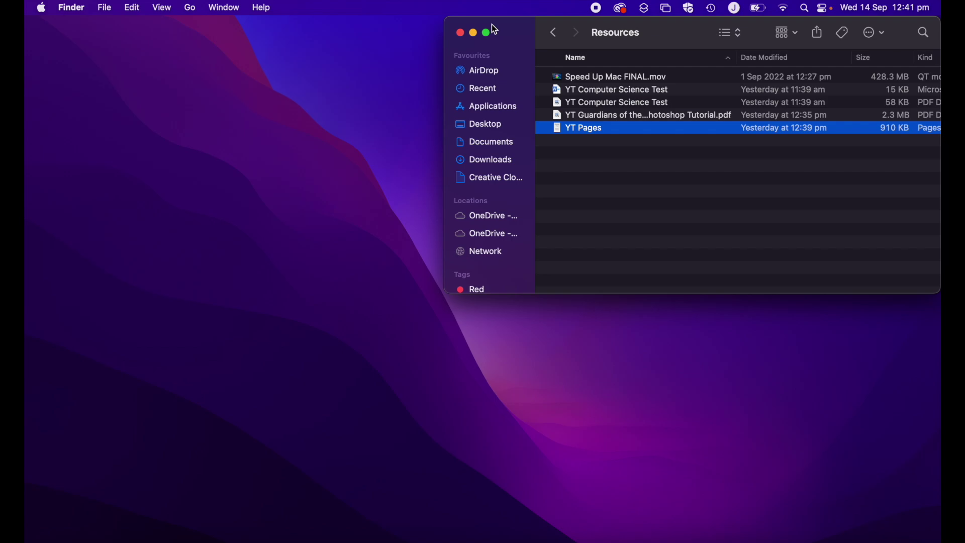
Select Speed Up Mac FINAL.mov in the Resources folder
click(580, 78)
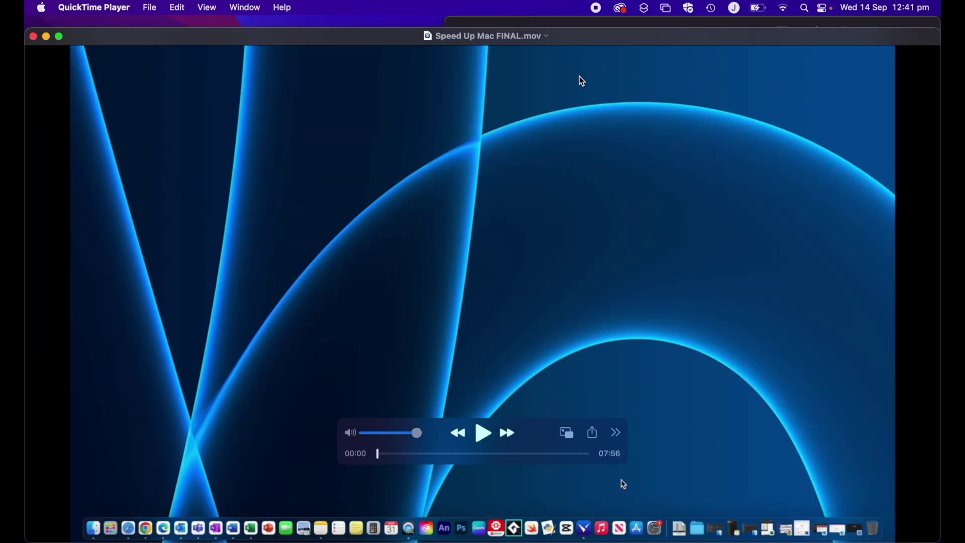
Export the Speed Up Mac FINAL video at 720p from QuickTime Player
key(space)
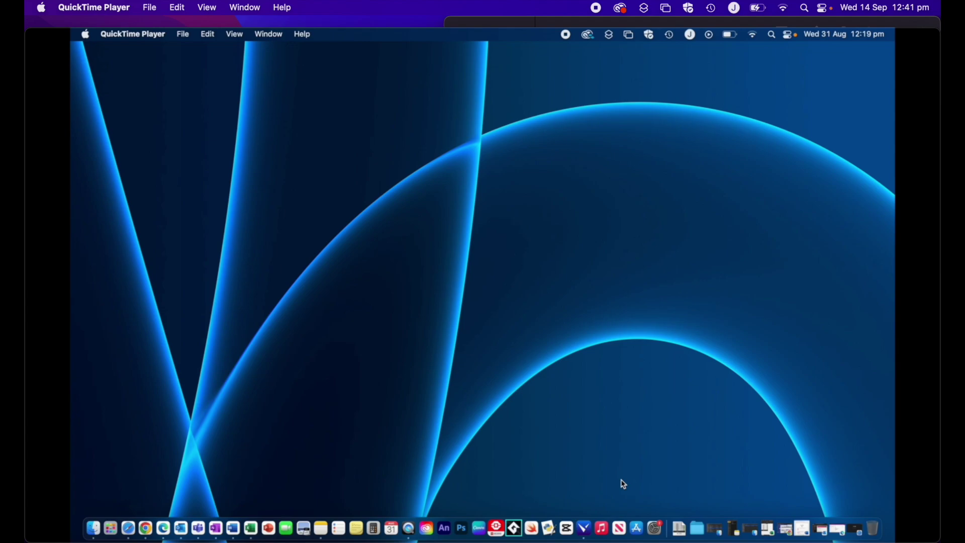
click(153, 9)
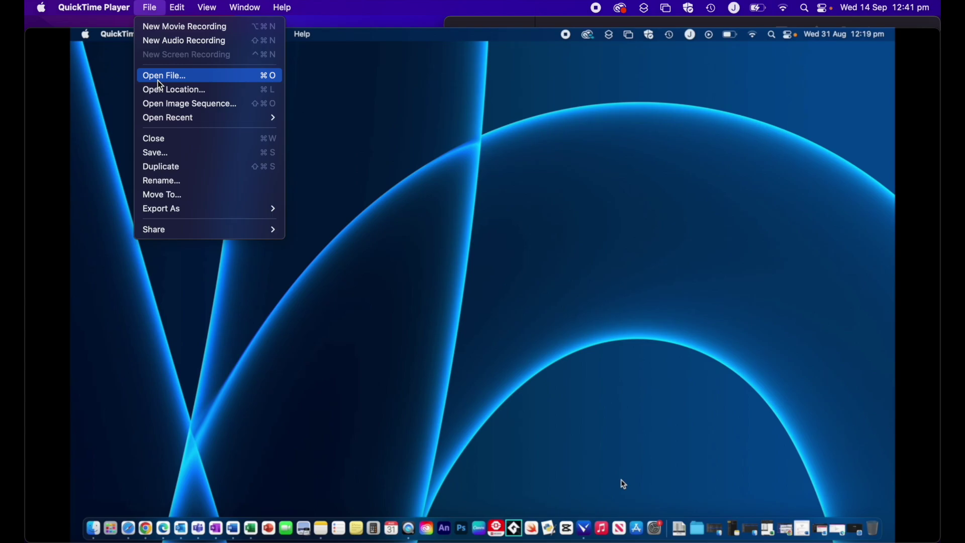
click(153, 10)
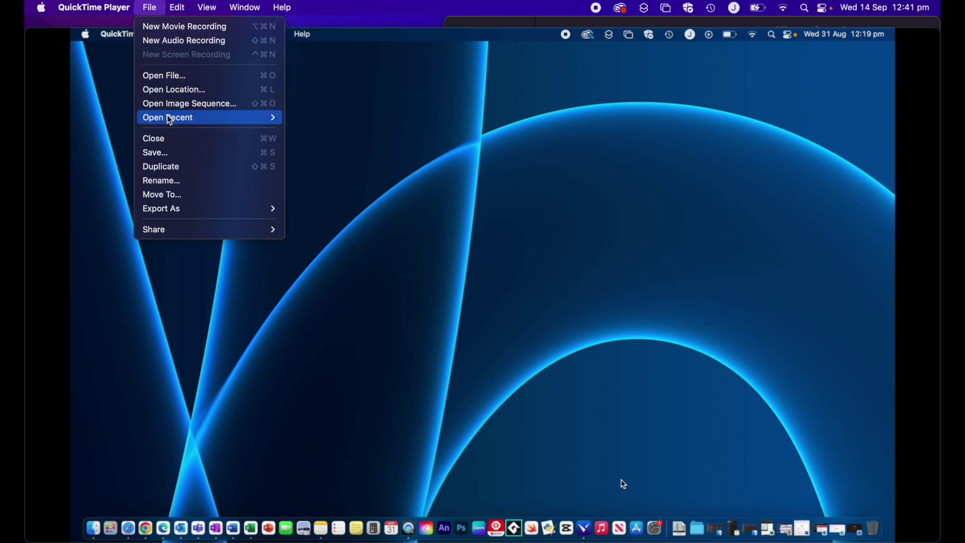
mouse_move(161, 208)
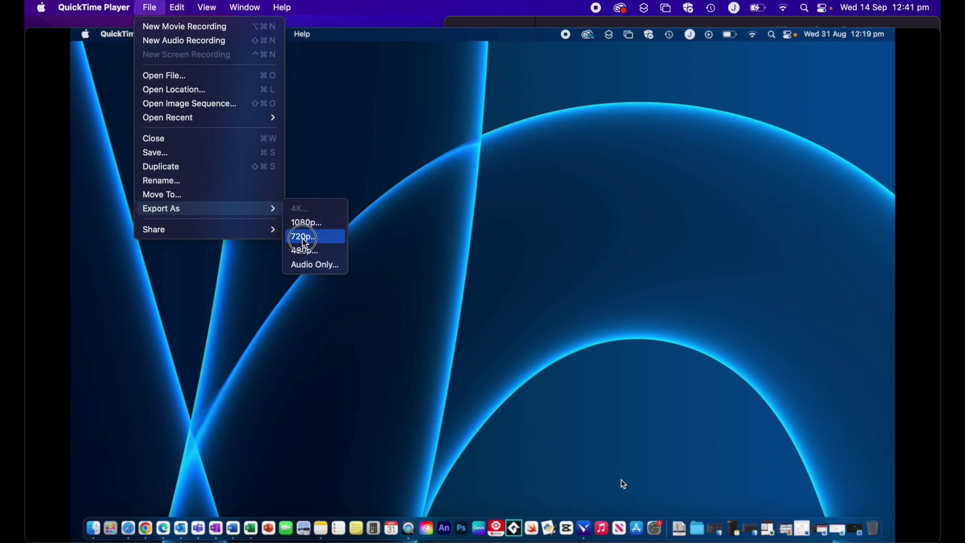
click(304, 240)
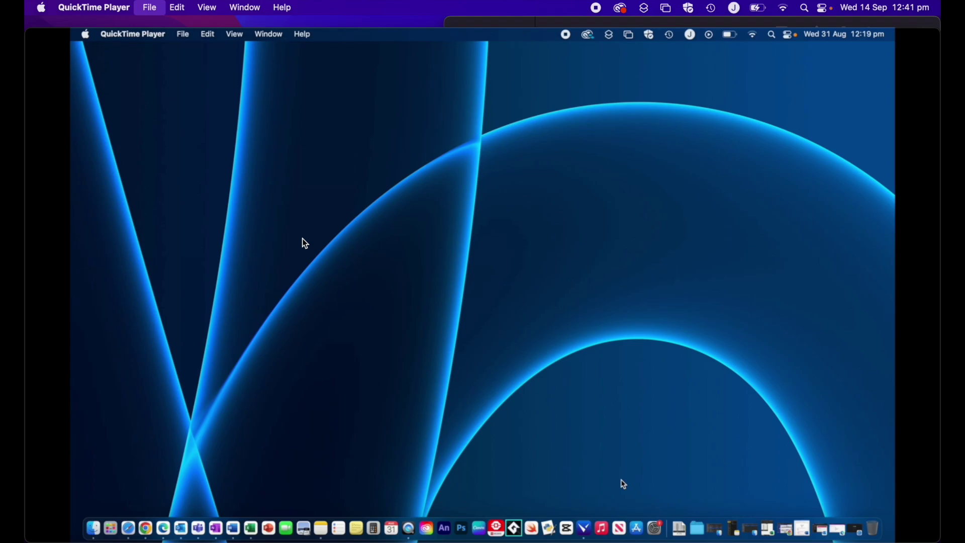